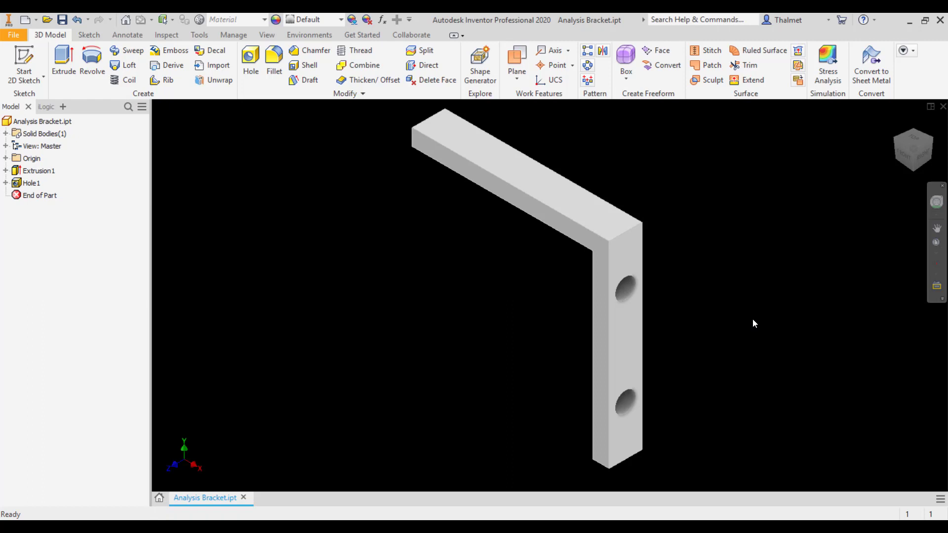
# Enter the Stress Analysis environment and create a single-point static analysis study of the bracket with the default settings.
pyautogui.keyDown('shift'); pyautogui.moveTo(527, 313); pyautogui.dragTo(835, 236, button='middle'); pyautogui.keyUp('shift')
pyautogui.click(896, 122)
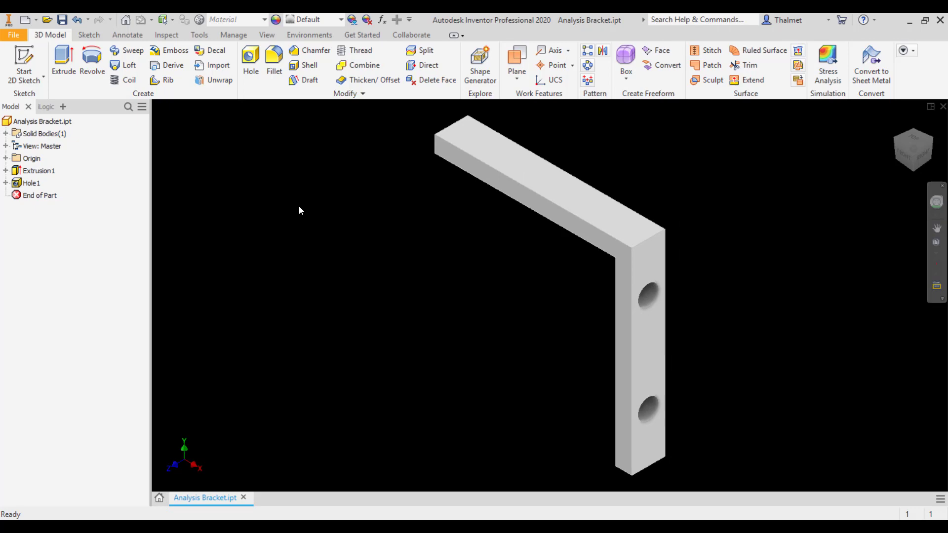
pyautogui.click(307, 35)
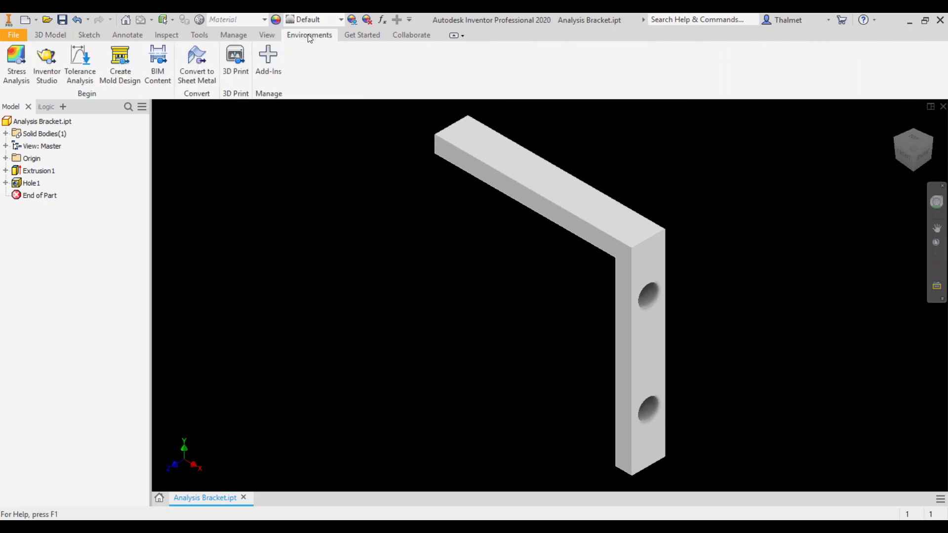
pyautogui.click(20, 60)
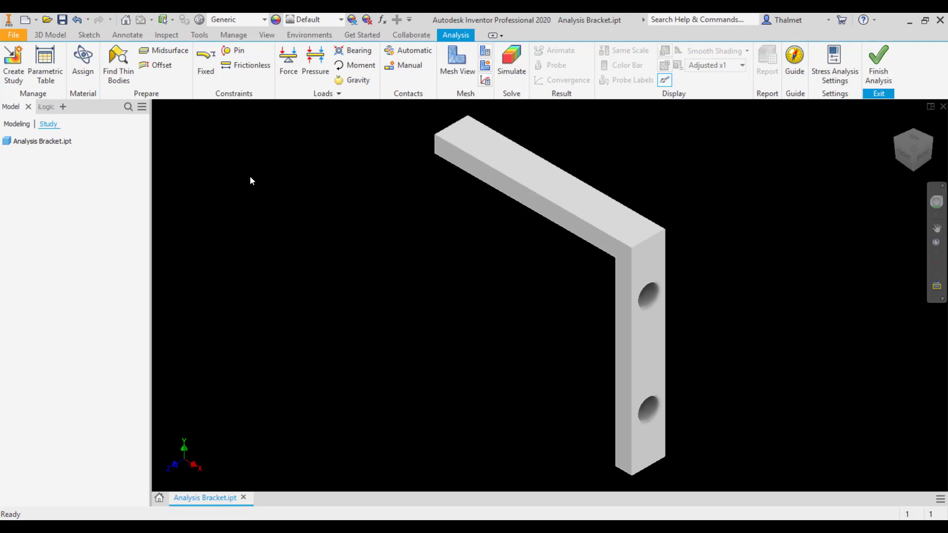
pyautogui.click(13, 63)
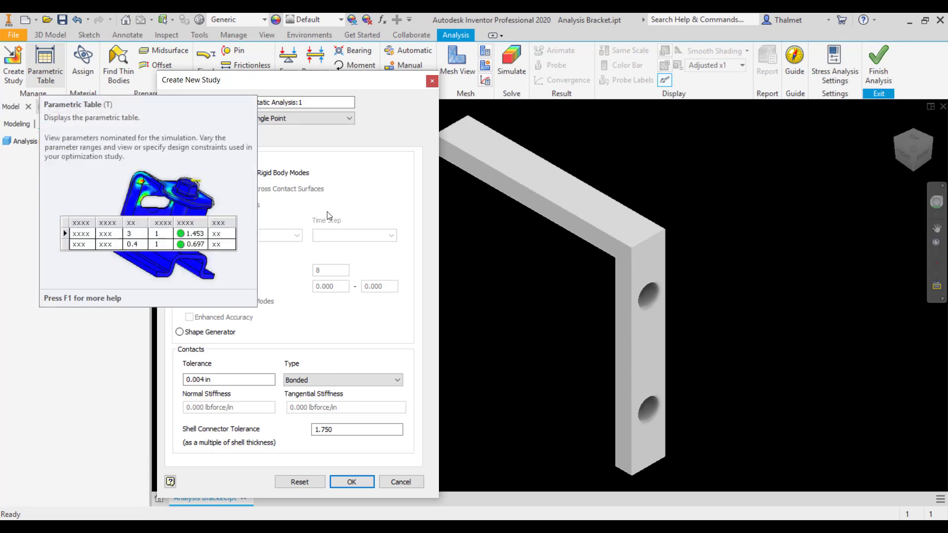
pyautogui.moveTo(331, 82); pyautogui.dragTo(396, 84)
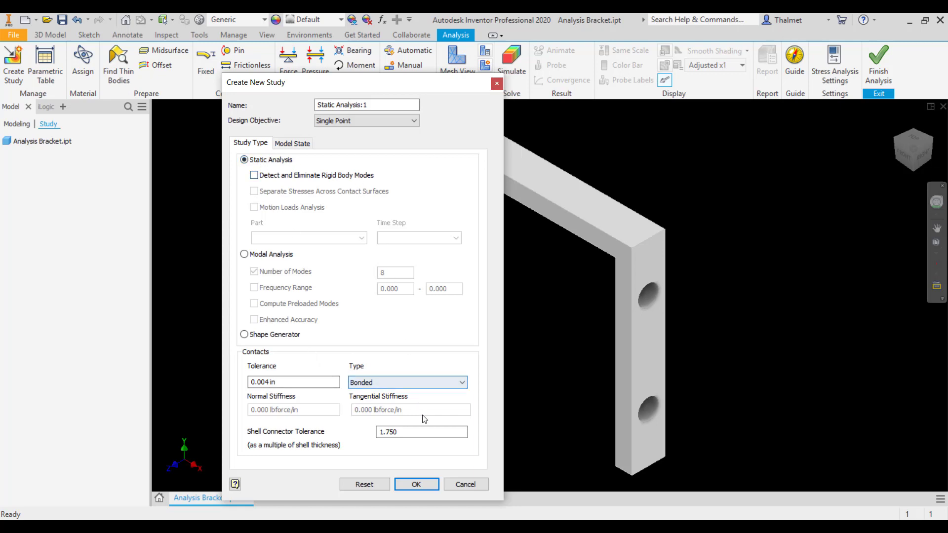
pyautogui.click(415, 484)
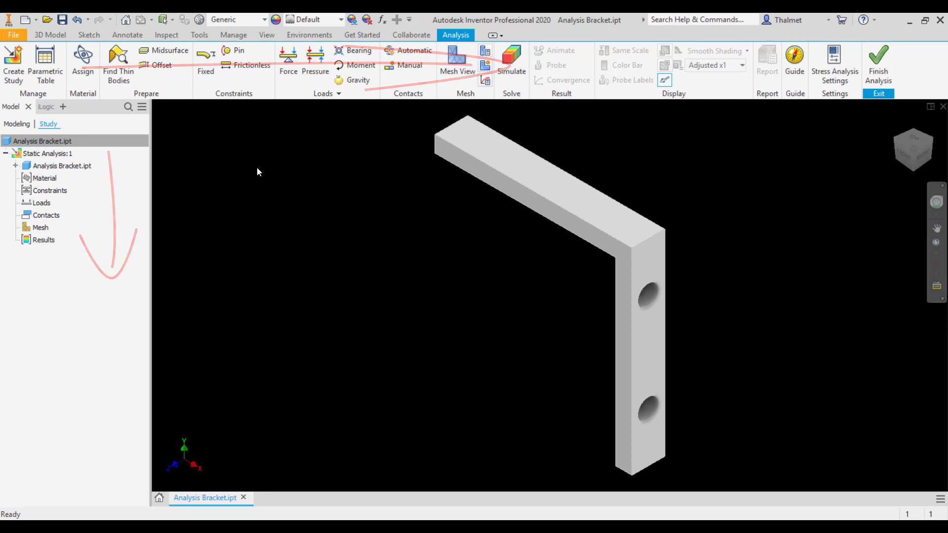
# Override the bracket's study material with Stainless Steel and expand the material entries in the study tree.
pyautogui.click(90, 64)
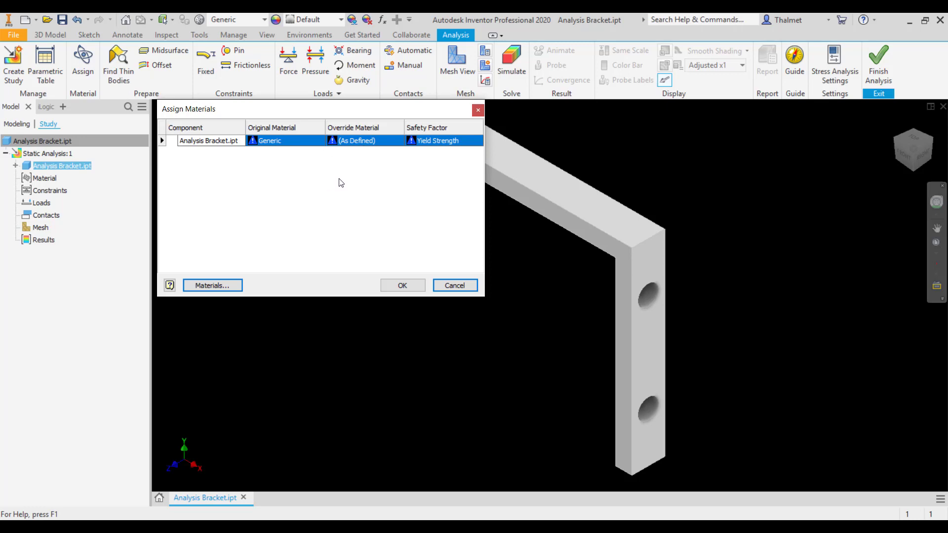
pyautogui.click(375, 144)
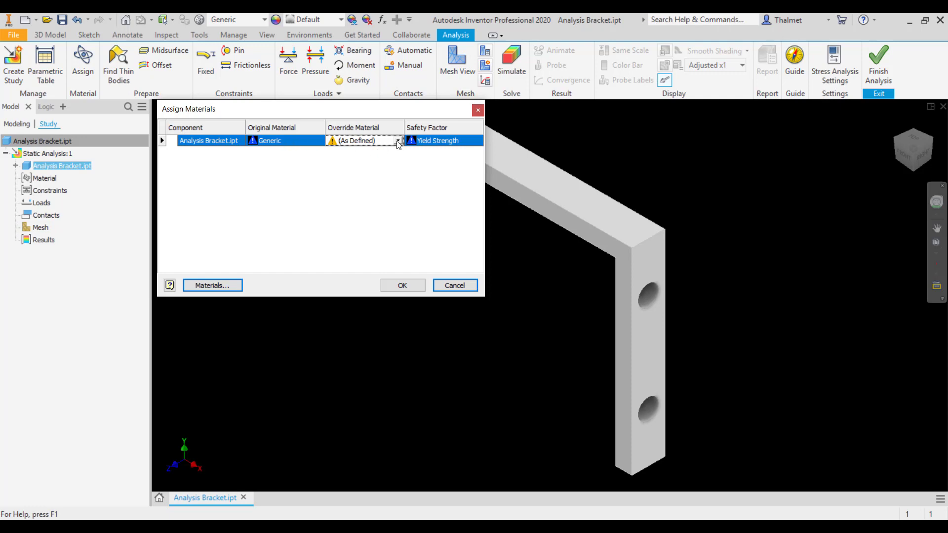
pyautogui.click(398, 142)
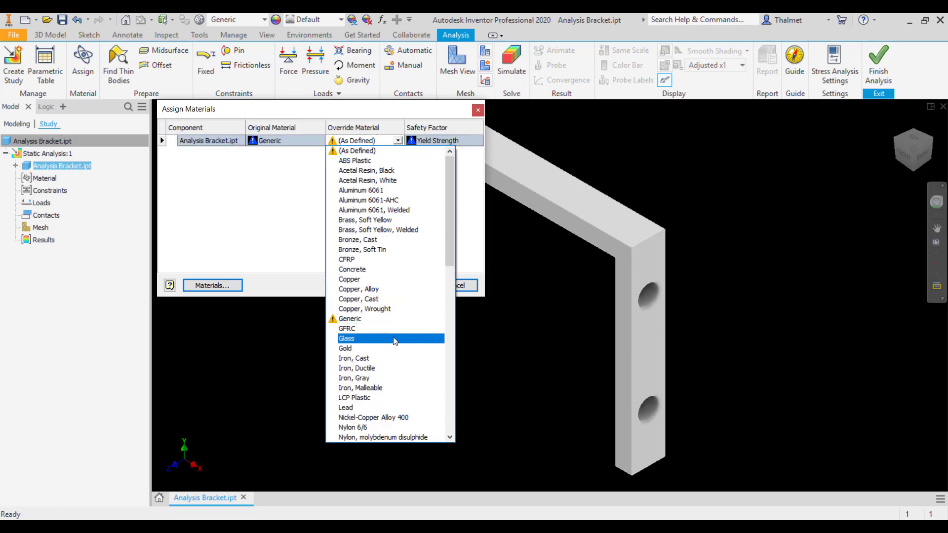
pyautogui.press('s')
pyautogui.scroll(1, 374, 246)
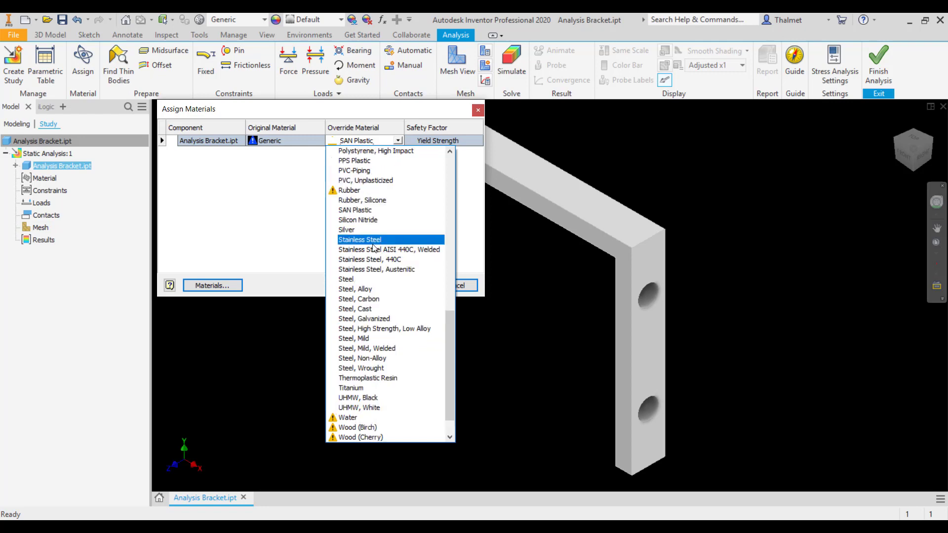
pyautogui.click(373, 243)
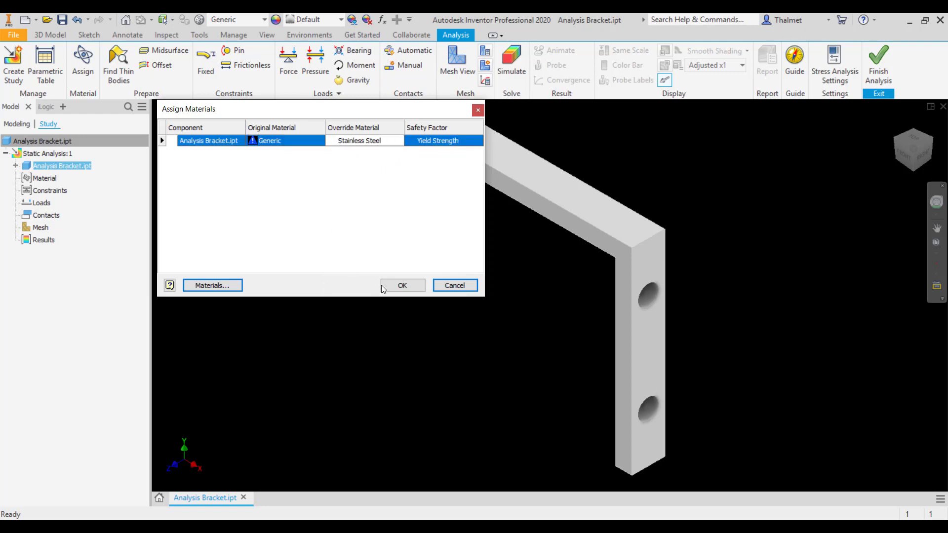
pyautogui.click(401, 286)
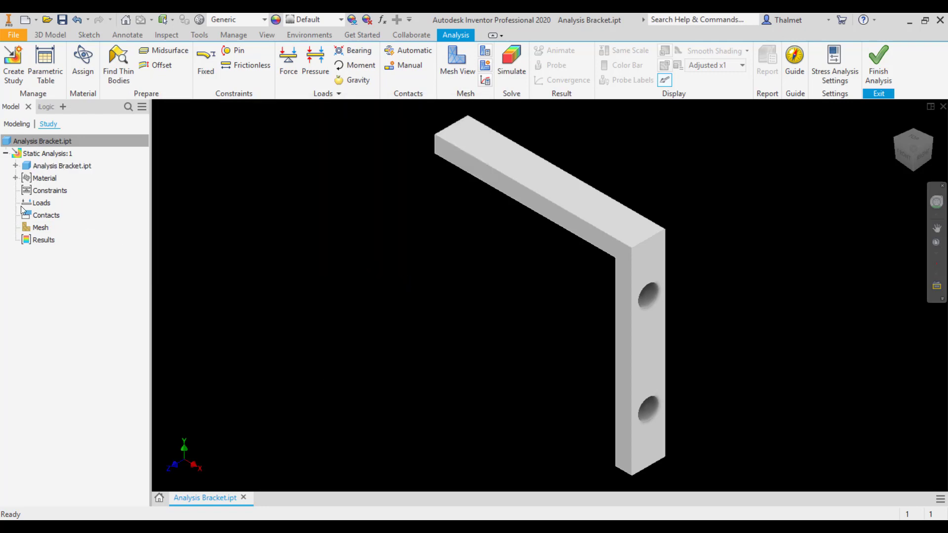
pyautogui.click(15, 178)
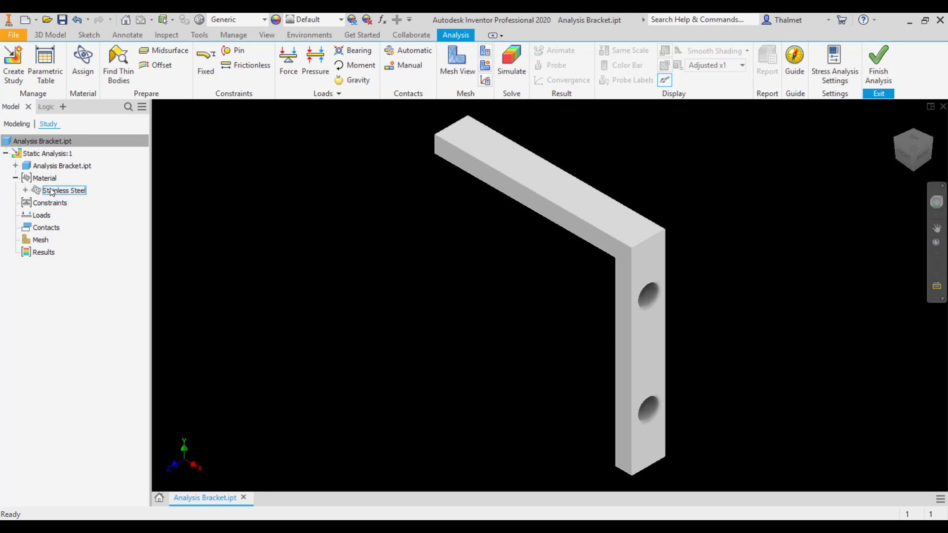
pyautogui.click(25, 190)
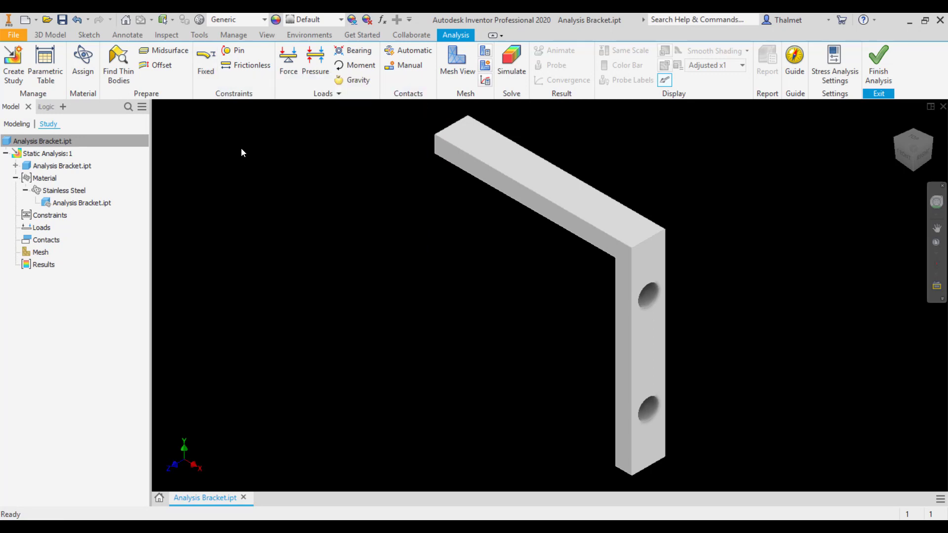
# Apply a fixed constraint to the inner faces of both mounting holes in the bracket's vertical leg.
pyautogui.keyDown('shift'); pyautogui.moveTo(381, 263); pyautogui.dragTo(439, 241, button='middle'); pyautogui.keyUp('shift')
pyautogui.keyDown('shift'); pyautogui.moveTo(438, 241); pyautogui.dragTo(526, 261, button='middle'); pyautogui.keyUp('shift')
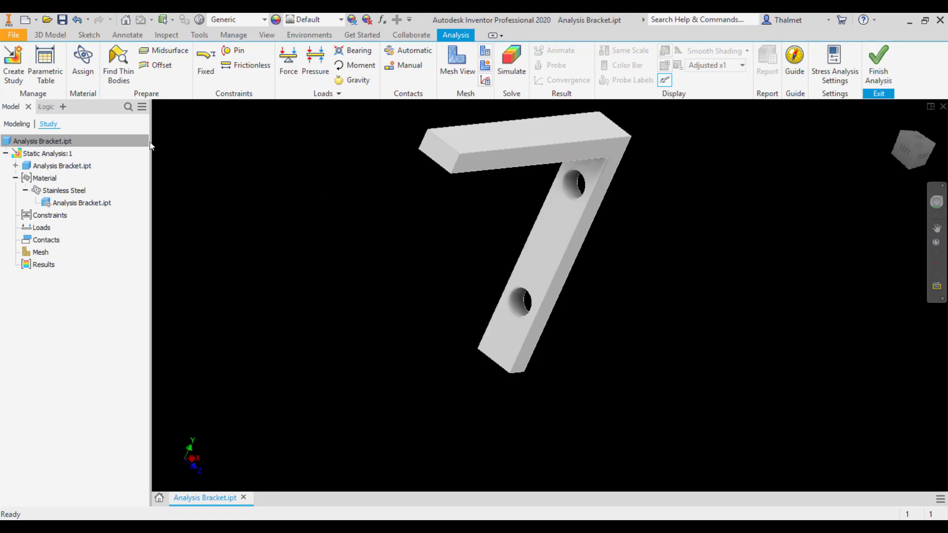
pyautogui.click(214, 67)
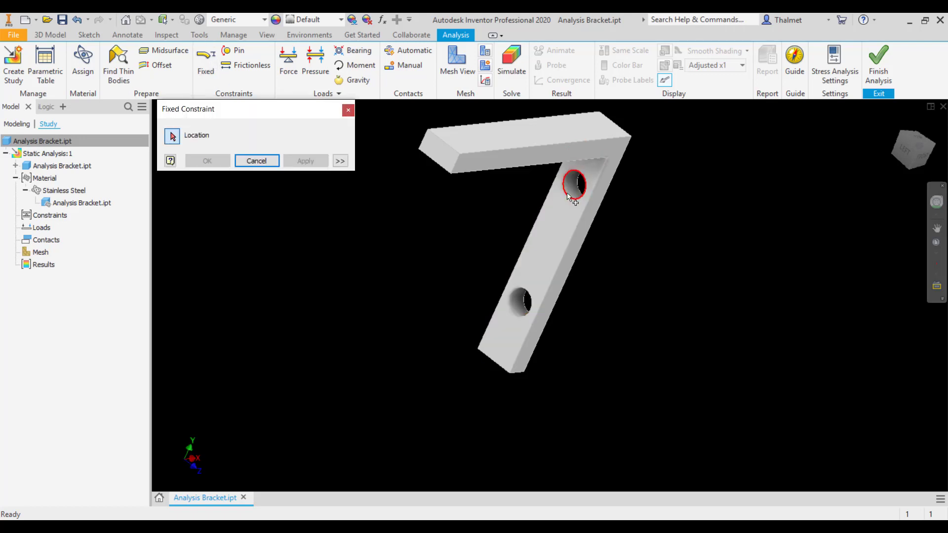
pyautogui.scroll(-3, 582, 190)
pyautogui.click(583, 189)
pyautogui.scroll(4, 578, 198)
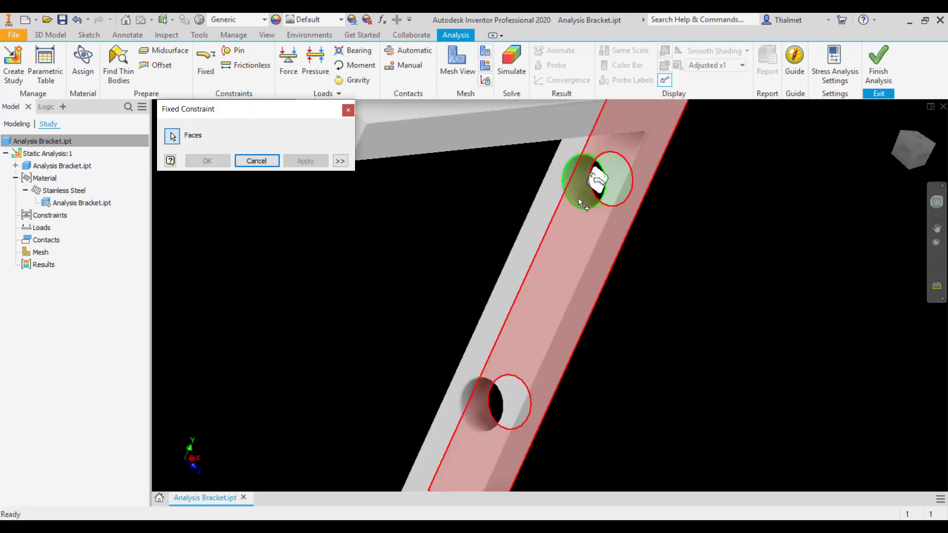
pyautogui.scroll(-4, 514, 304)
pyautogui.click(511, 302)
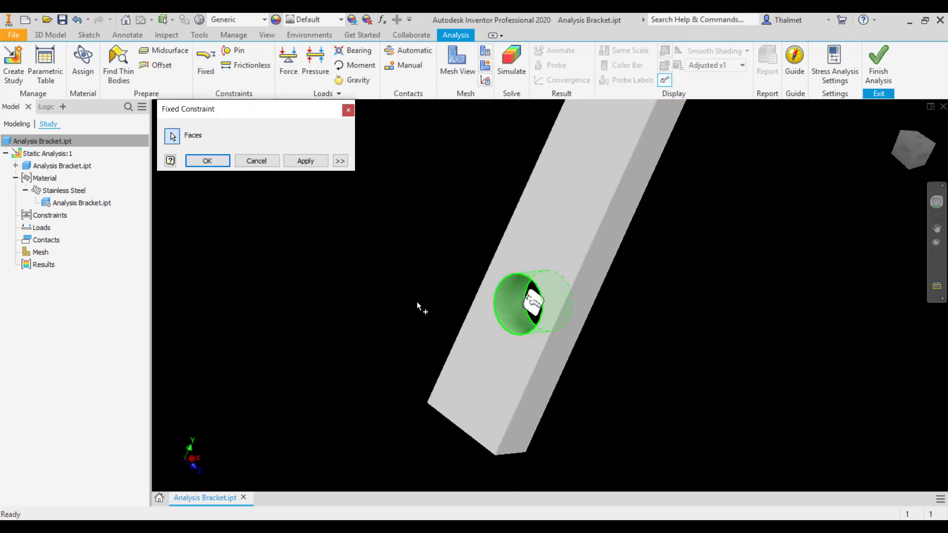
pyautogui.scroll(4, 420, 309)
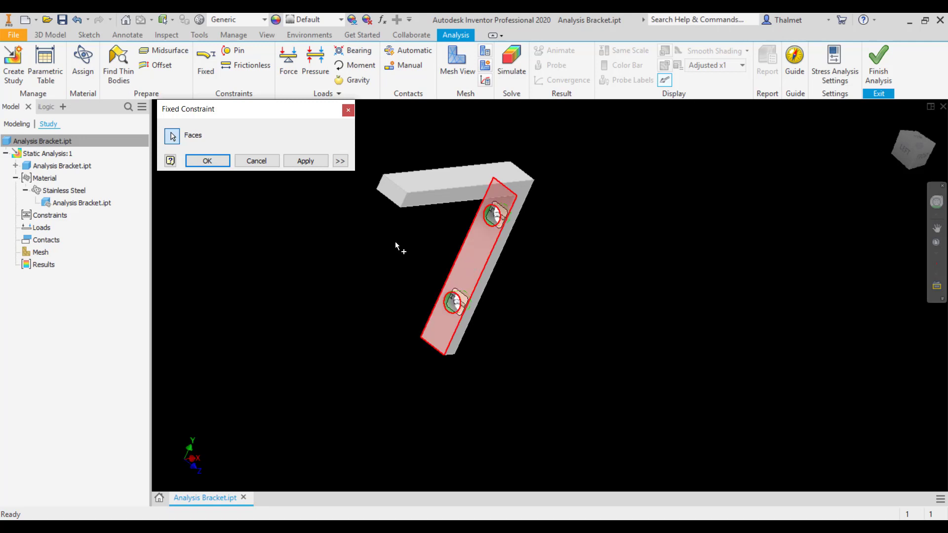
pyautogui.click(207, 161)
# Add a gravity load with the default magnitude, pointing down onto the top face of the horizontal arm.
pyautogui.keyDown('shift'); pyautogui.moveTo(608, 285); pyautogui.dragTo(630, 290, button='middle'); pyautogui.keyUp('shift')
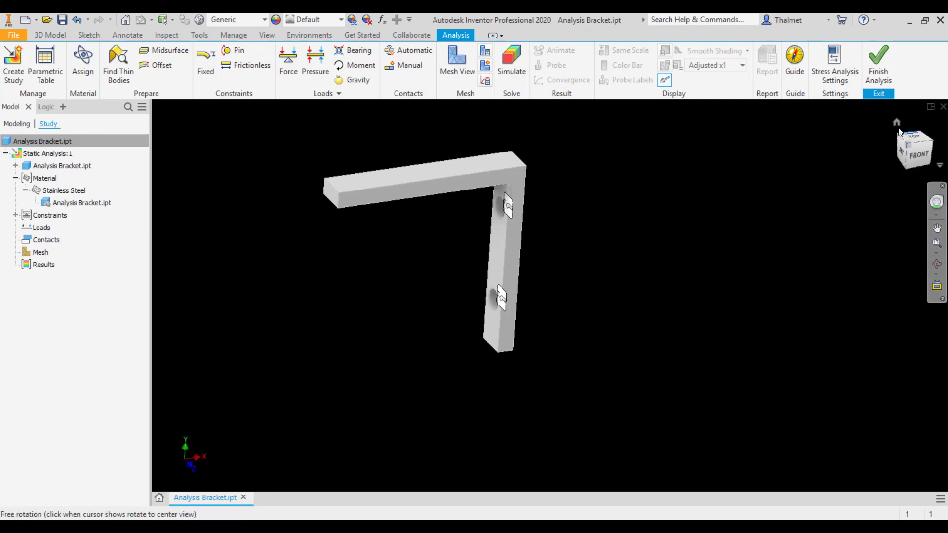
pyautogui.click(896, 122)
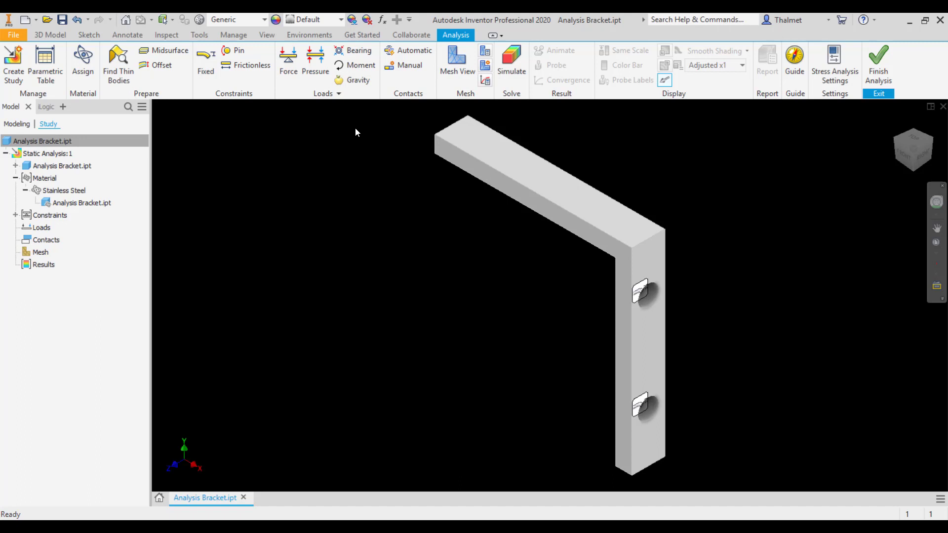
pyautogui.click(354, 86)
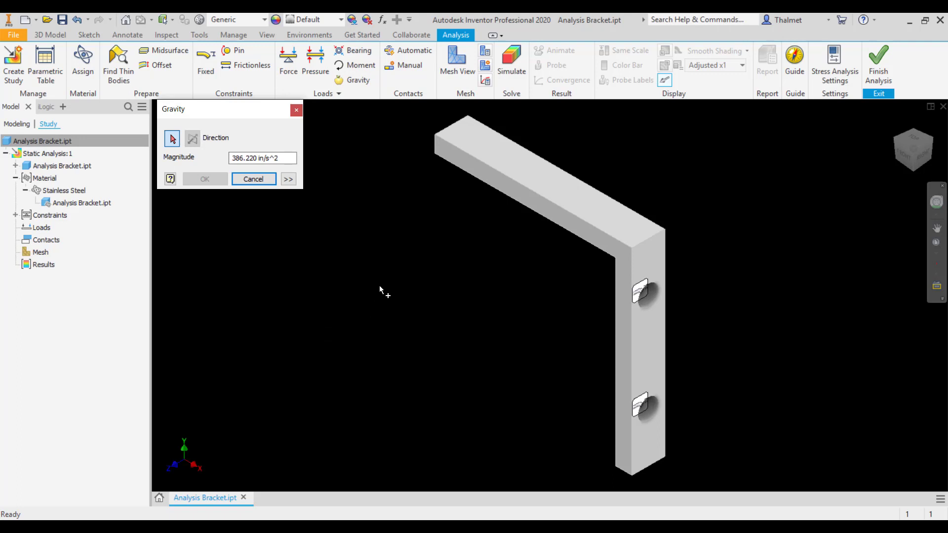
pyautogui.click(557, 186)
pyautogui.click(556, 187)
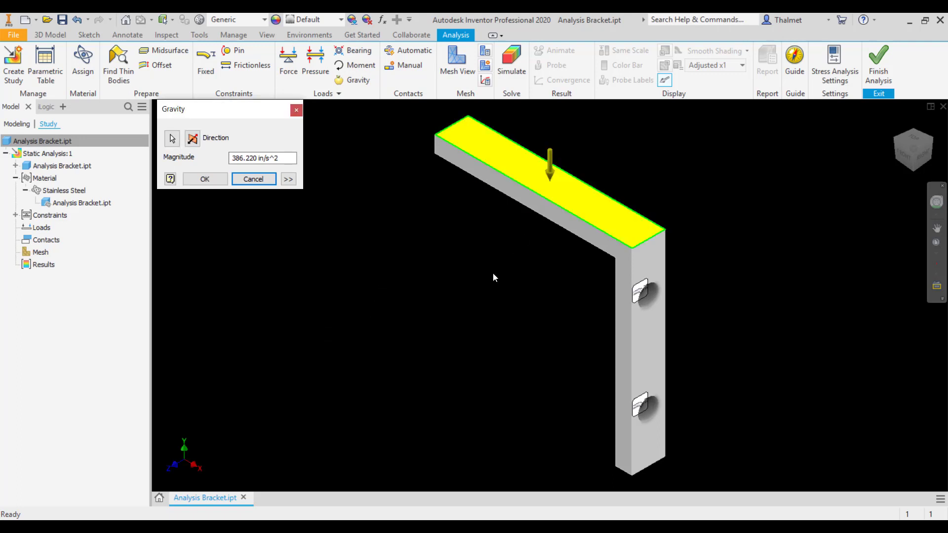
pyautogui.click(212, 183)
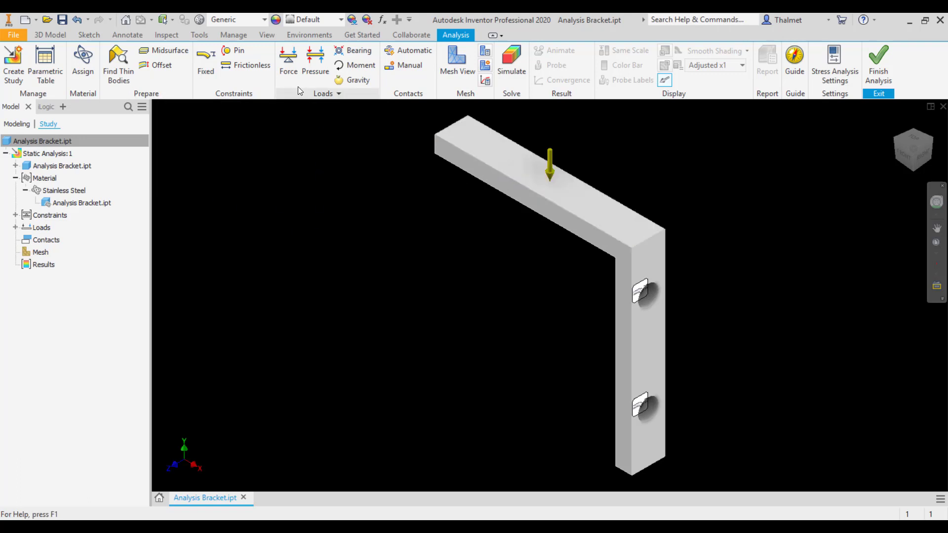
# Define a 200 N force on the horizontal arm's top face, using the same face as the direction reference.
pyautogui.click(288, 62)
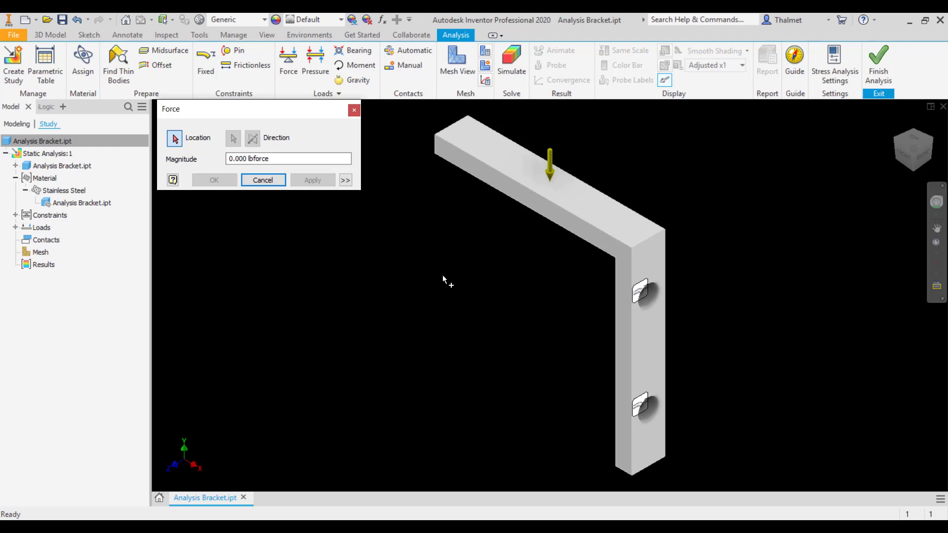
pyautogui.click(483, 149)
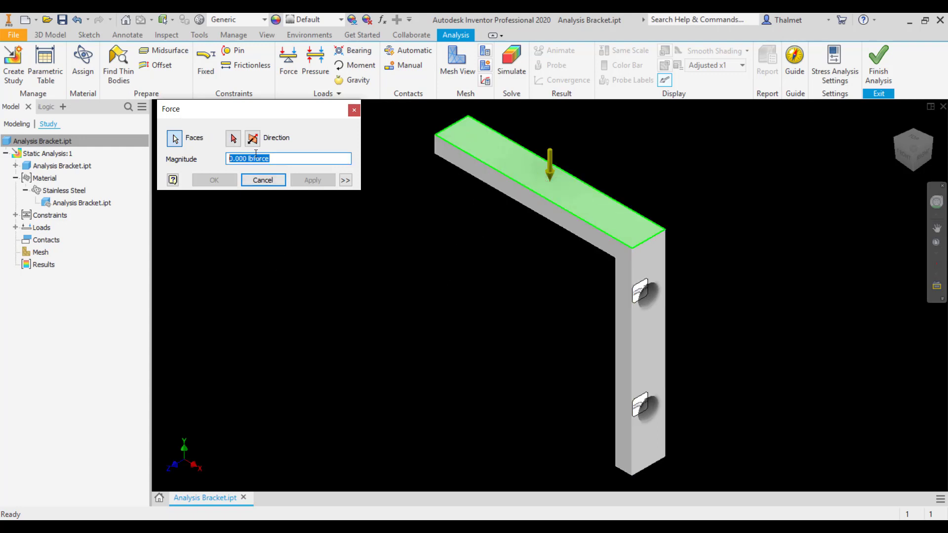
pyautogui.moveTo(273, 159); pyautogui.dragTo(231, 160)
pyautogui.write('100')
pyautogui.write(' N')
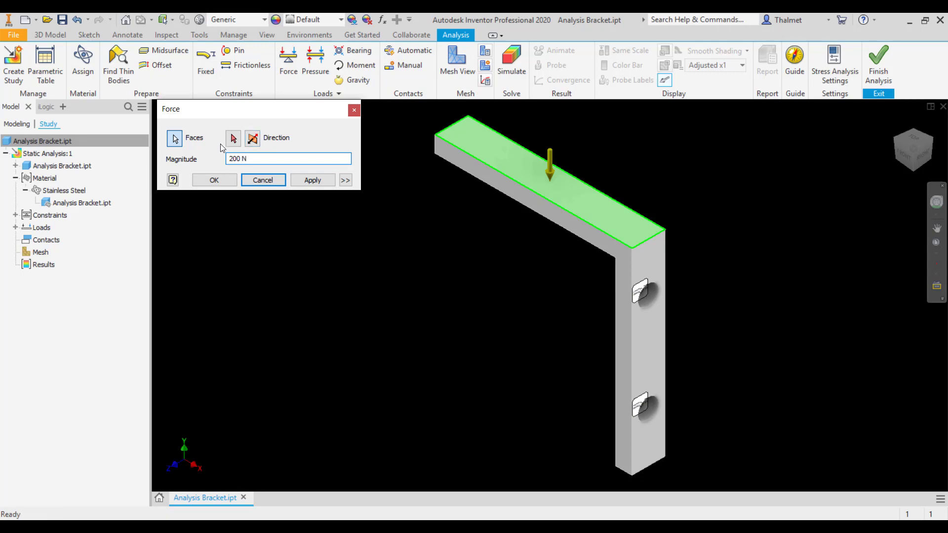
pyautogui.click(234, 139)
pyautogui.click(485, 148)
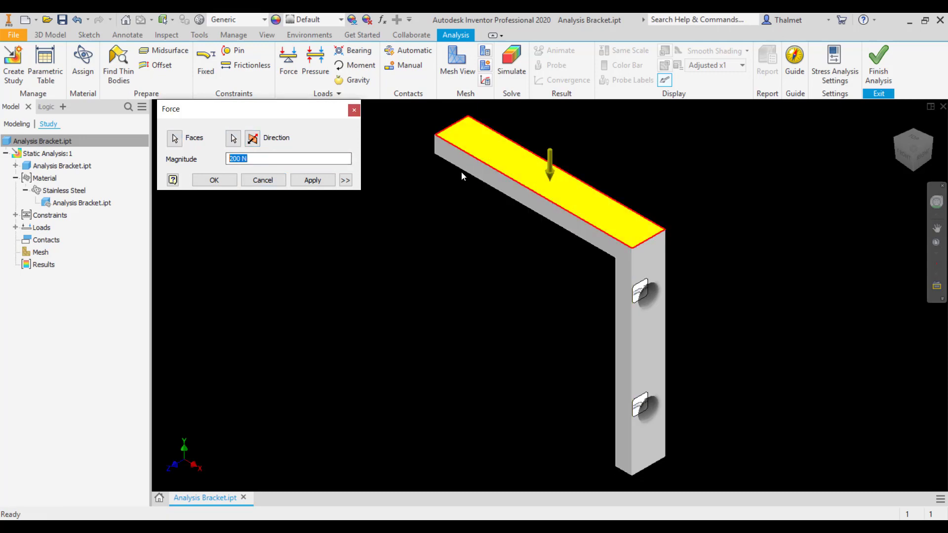
# Check the force's reversed direction, restore it to point down onto the arm, and apply the force load.
pyautogui.click(256, 139)
pyautogui.scroll(-5, 558, 182)
pyautogui.scroll(3, 558, 194)
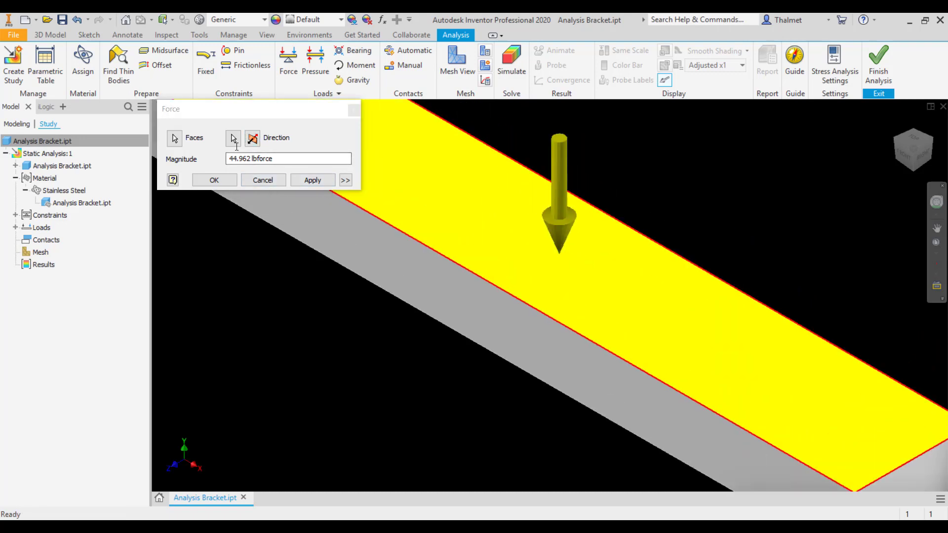
pyautogui.click(253, 139)
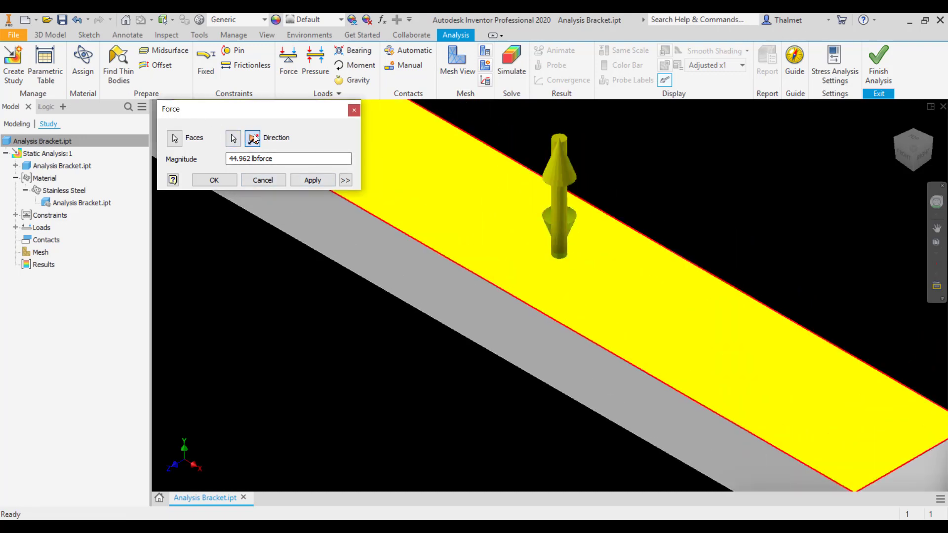
pyautogui.click(254, 139)
pyautogui.scroll(5, 587, 208)
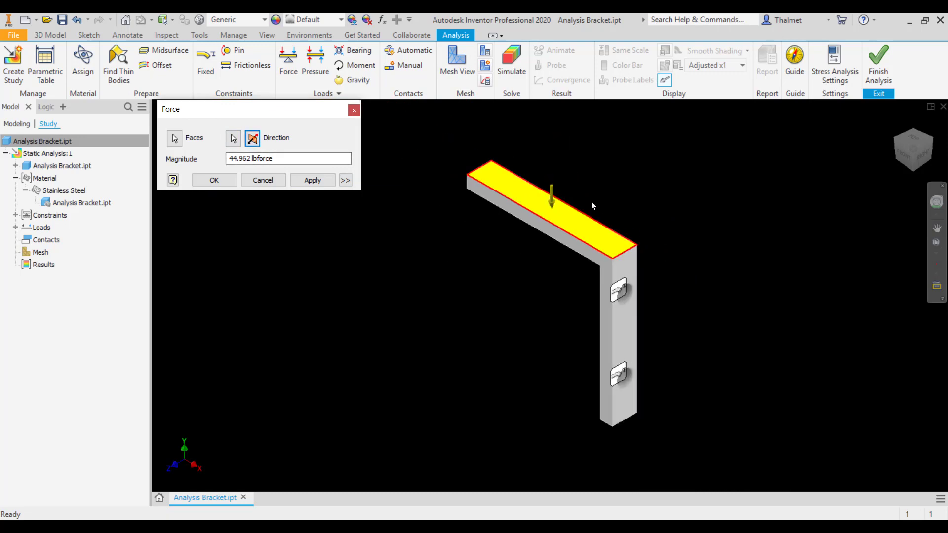
pyautogui.click(205, 180)
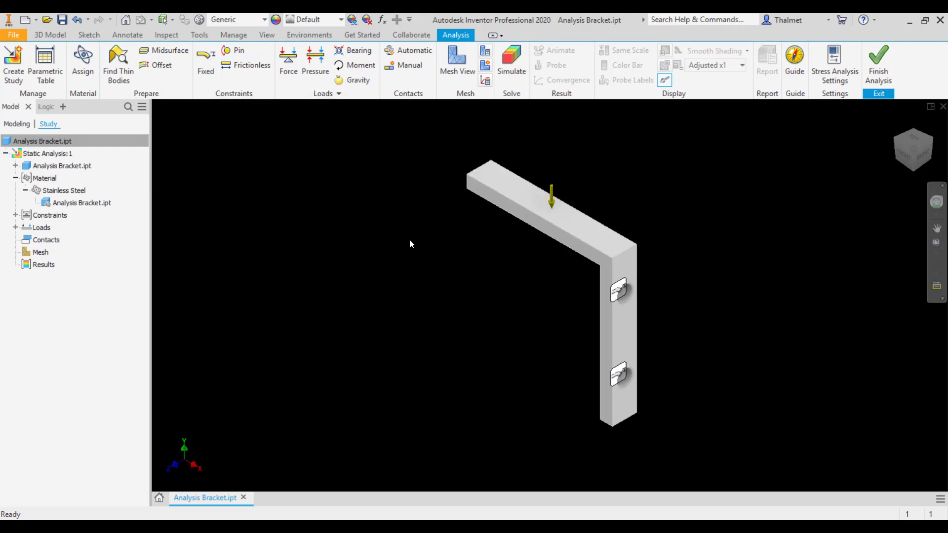
# Run the static analysis simulation on the bracket for the current configuration.
pyautogui.moveTo(452, 246); pyautogui.dragTo(400, 249, button='middle')
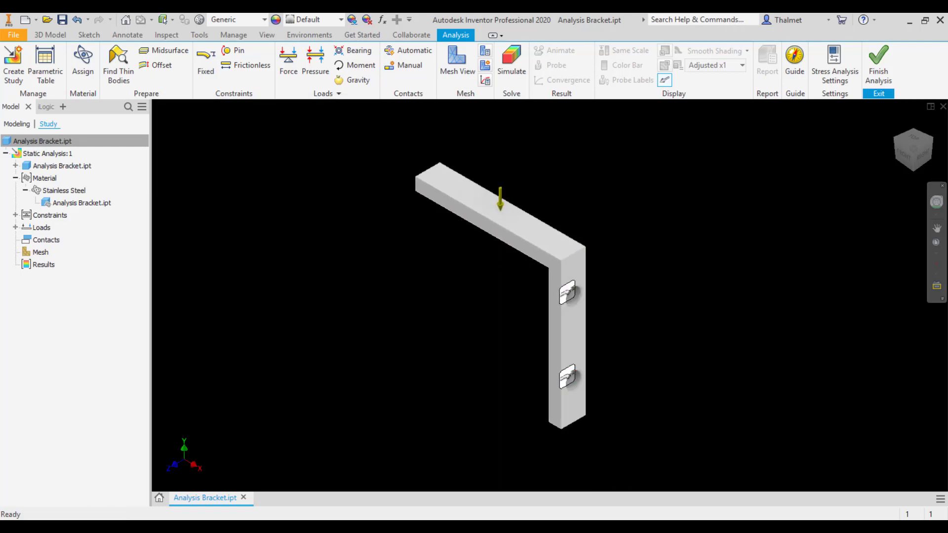
pyautogui.moveTo(437, 292); pyautogui.dragTo(400, 288, button='middle')
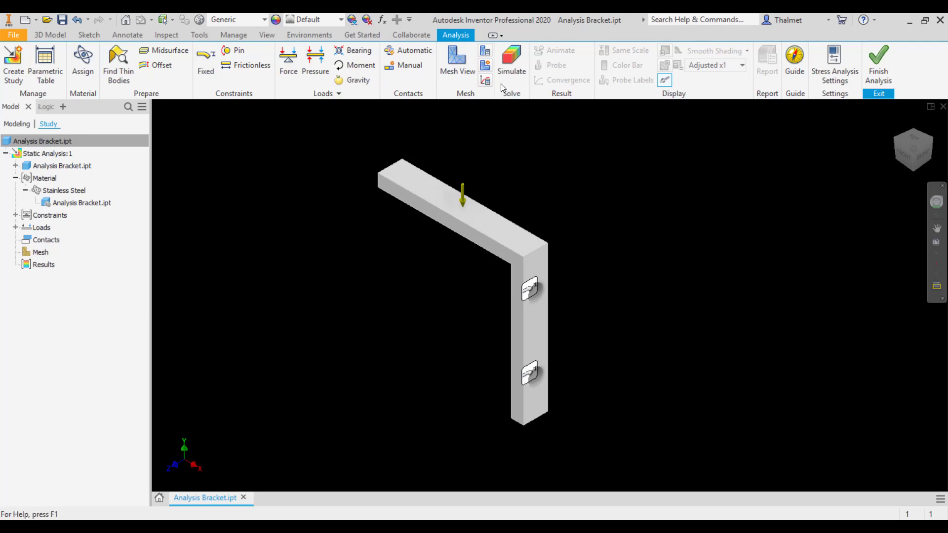
pyautogui.click(511, 63)
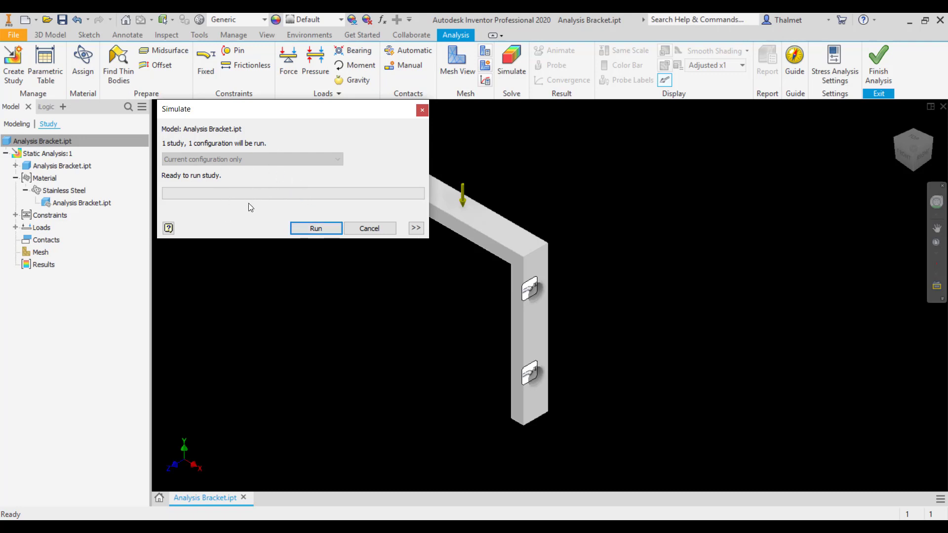
pyautogui.click(313, 228)
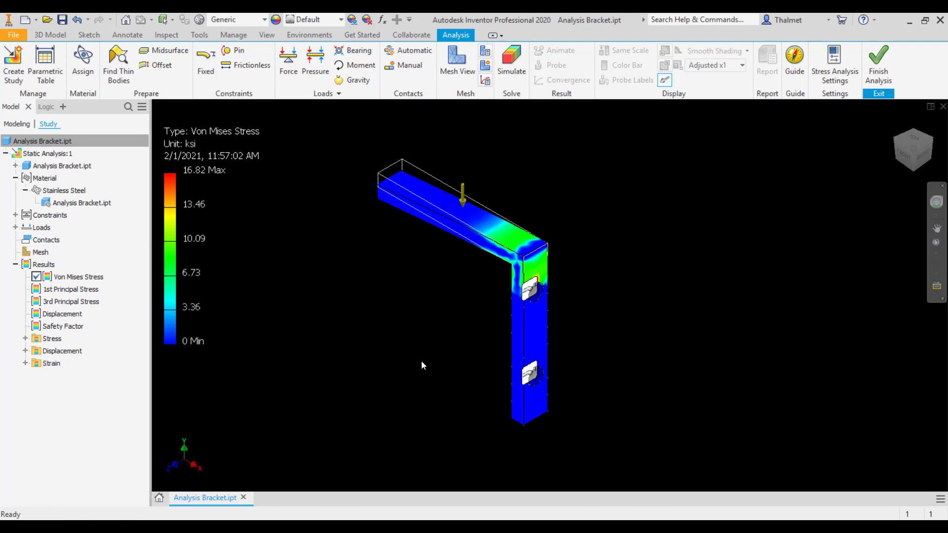
# Examine the Von Mises stress distribution on the deformed bracket from several sides, especially around the corner and upper hole, ending in the home view.
pyautogui.keyDown('shift'); pyautogui.moveTo(422, 362); pyautogui.dragTo(777, 255, button='middle'); pyautogui.keyUp('shift')
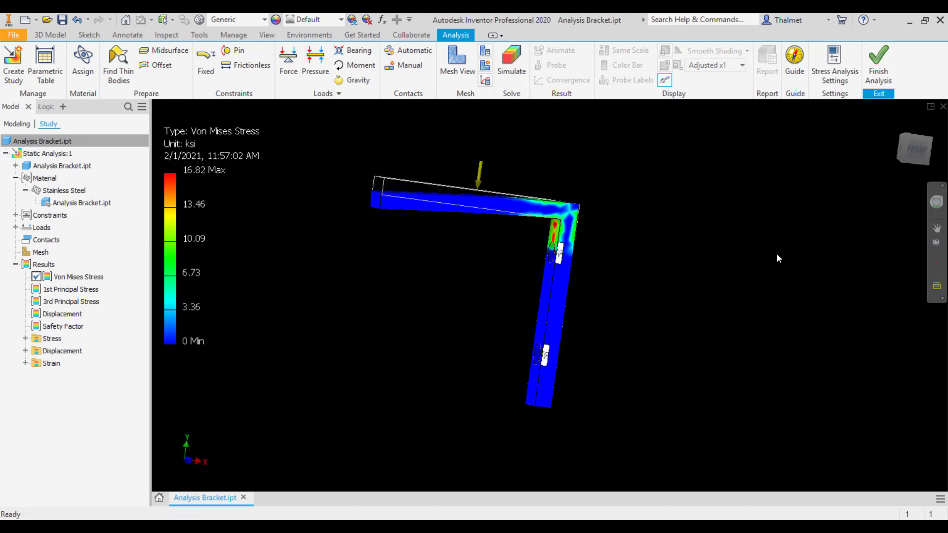
pyautogui.click(910, 146)
pyautogui.moveTo(594, 240); pyautogui.dragTo(544, 232, button='middle')
pyautogui.scroll(-3, 546, 219)
pyautogui.keyDown('shift'); pyautogui.moveTo(663, 232); pyautogui.dragTo(375, 237, button='middle'); pyautogui.keyUp('shift')
pyautogui.scroll(-6, 517, 230)
pyautogui.keyDown('shift'); pyautogui.moveTo(518, 229); pyautogui.dragTo(715, 213, button='middle'); pyautogui.keyUp('shift')
pyautogui.scroll(-4, 715, 211)
pyautogui.scroll(6, 611, 181)
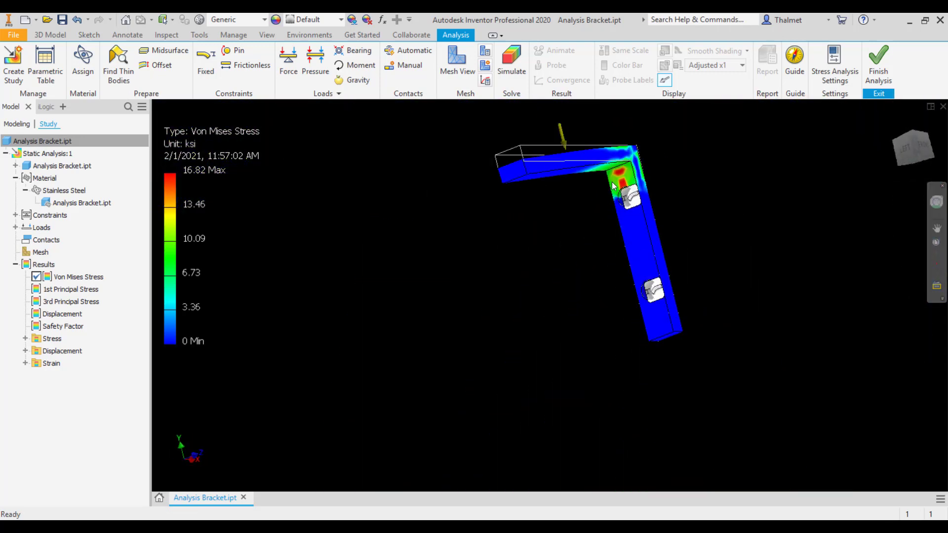
pyautogui.keyDown('shift'); pyautogui.moveTo(612, 181); pyautogui.dragTo(518, 168, button='middle'); pyautogui.keyUp('shift')
pyautogui.keyDown('shift'); pyautogui.moveTo(640, 173); pyautogui.dragTo(702, 187, button='middle'); pyautogui.keyUp('shift')
pyautogui.scroll(-6, 666, 170)
pyautogui.scroll(5, 712, 196)
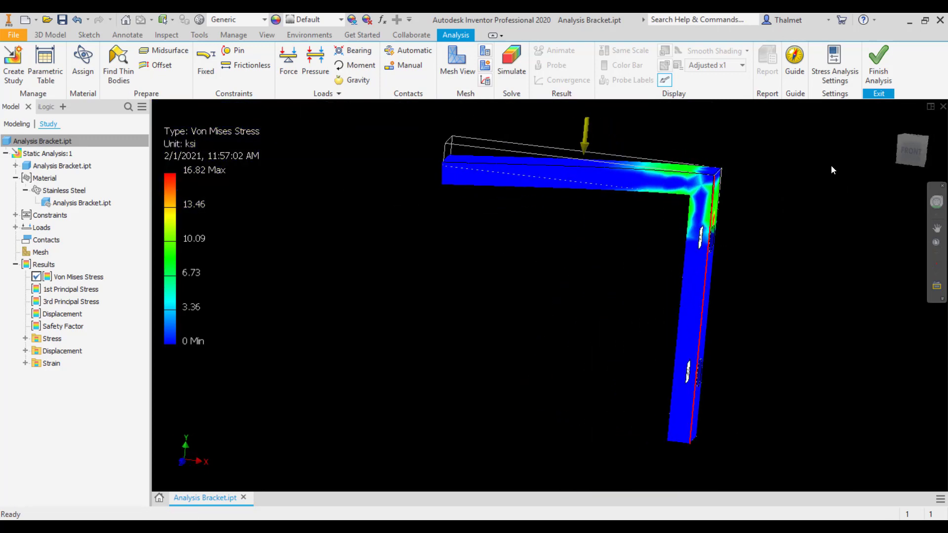
pyautogui.click(896, 125)
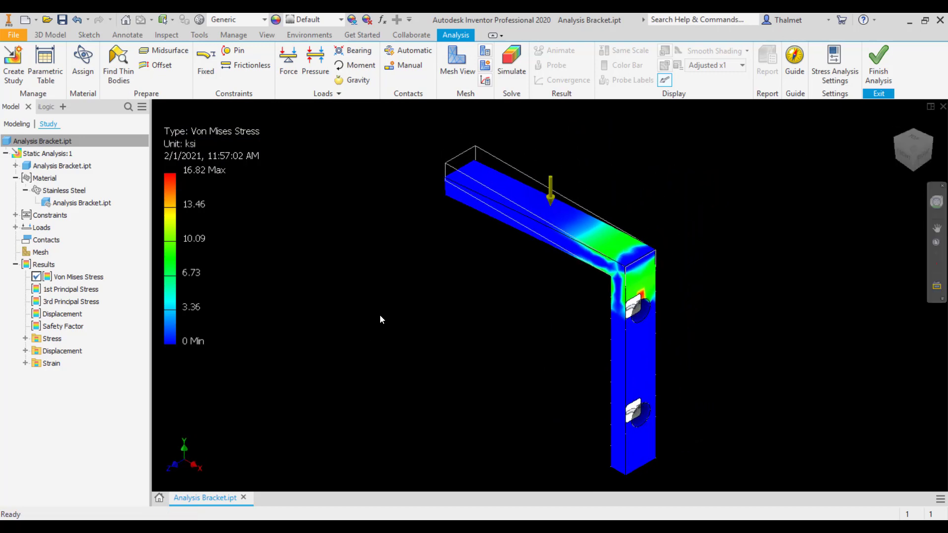
# Review the 1st Principal Stress, 3rd Principal Stress, Displacement and Safety Factor plots, and check which directional stress results are available.
pyautogui.click(74, 290)
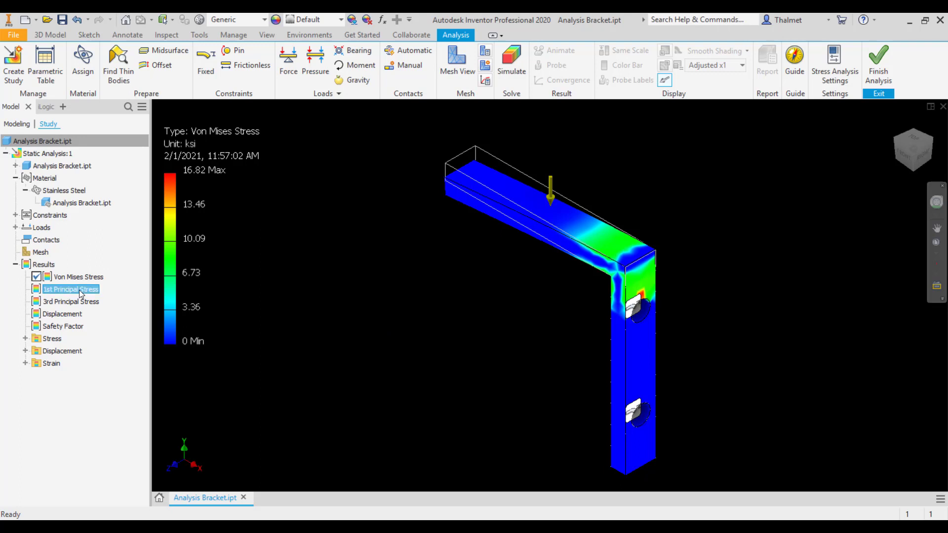
pyautogui.doubleClick(78, 291)
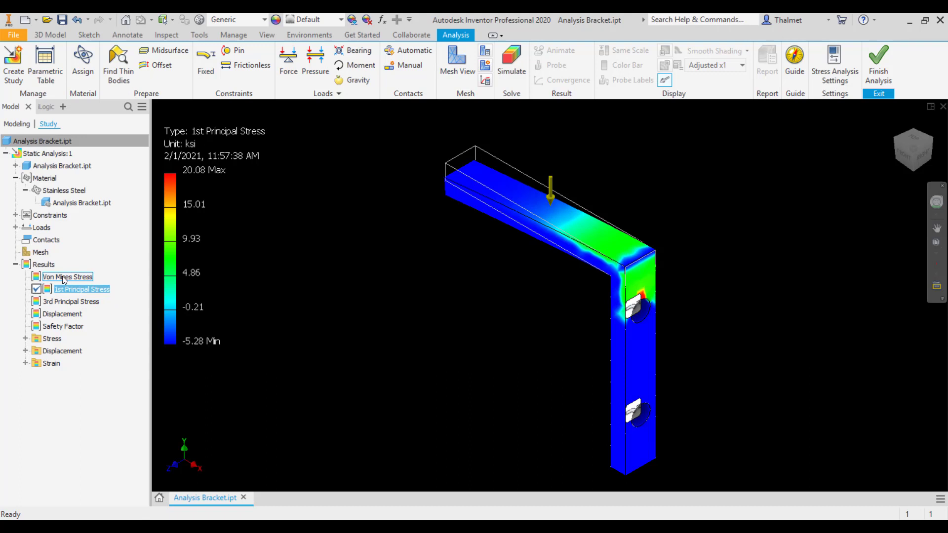
pyautogui.doubleClick(87, 302)
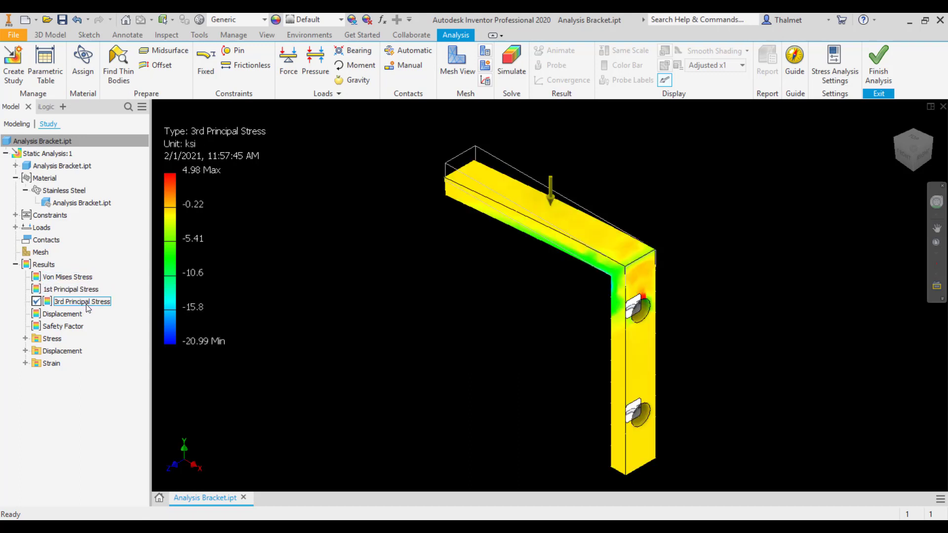
pyautogui.doubleClick(67, 315)
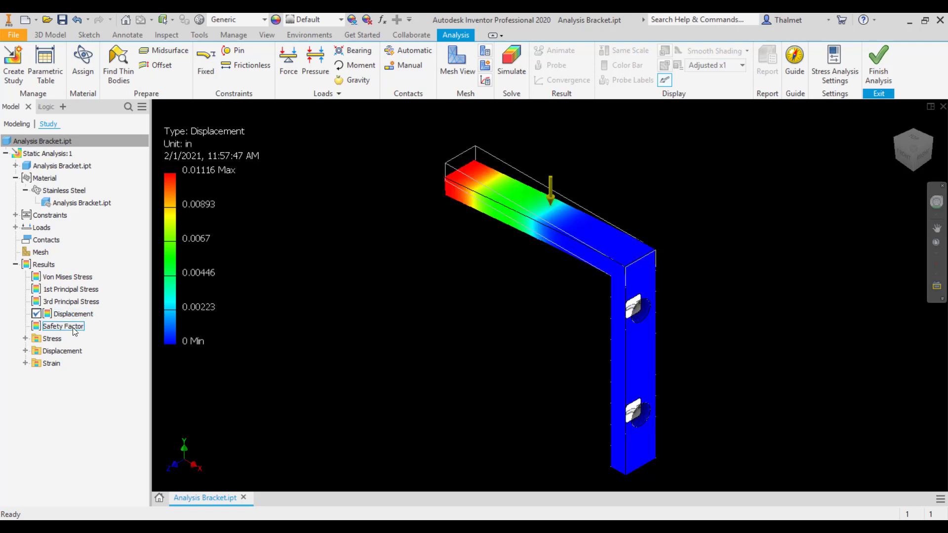
pyautogui.doubleClick(92, 330)
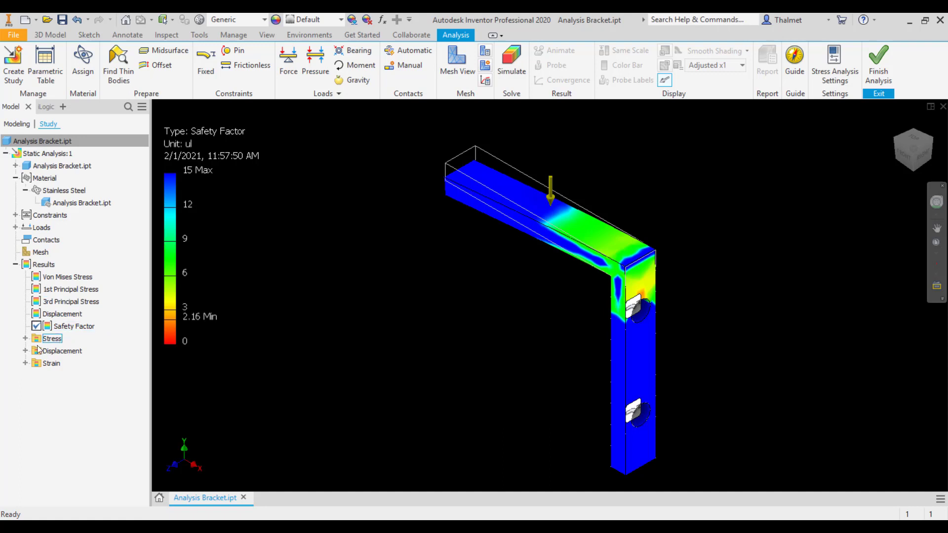
pyautogui.click(25, 339)
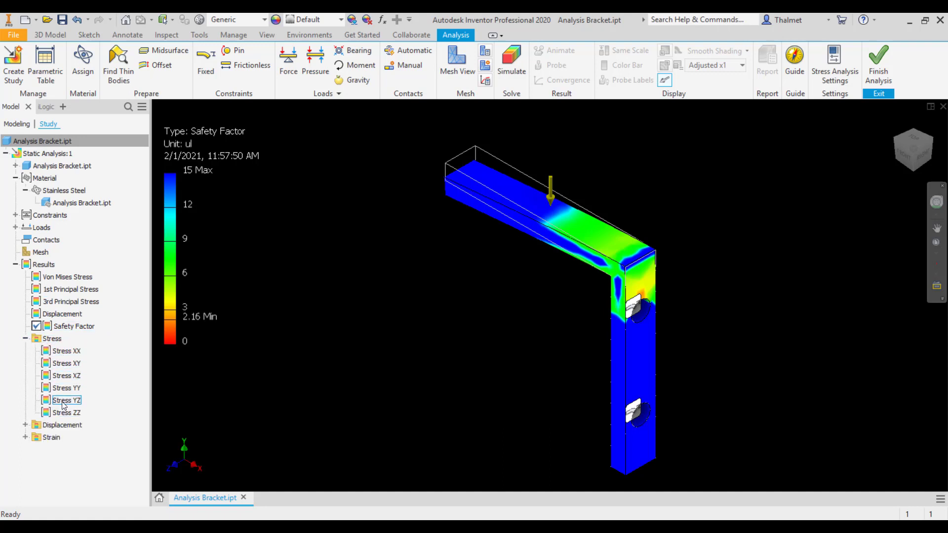
pyautogui.click(26, 339)
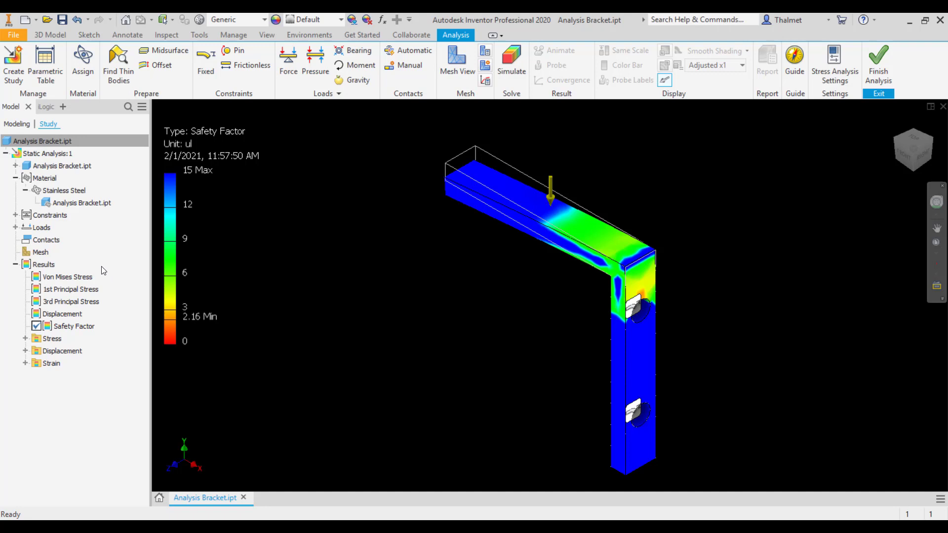
# Display the Von Mises Stress plot again and inspect the bracket's corner and upper hole from different angles.
pyautogui.doubleClick(78, 278)
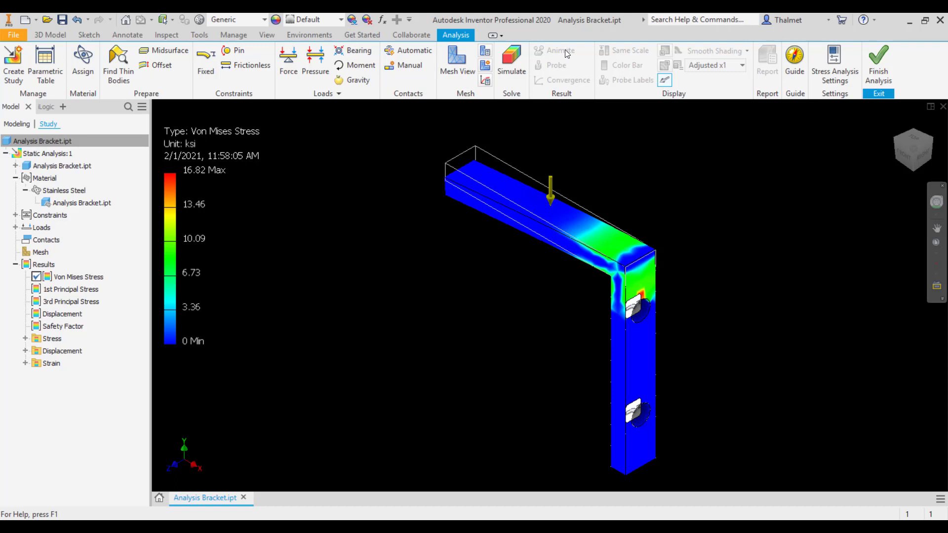
pyautogui.keyDown('shift'); pyautogui.moveTo(460, 260); pyautogui.dragTo(553, 259, button='middle'); pyautogui.keyUp('shift')
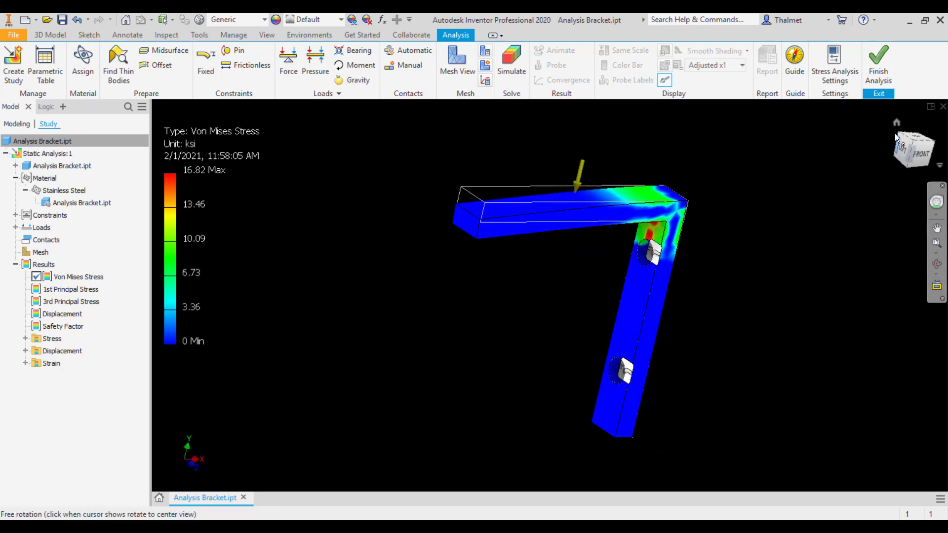
pyautogui.click(896, 124)
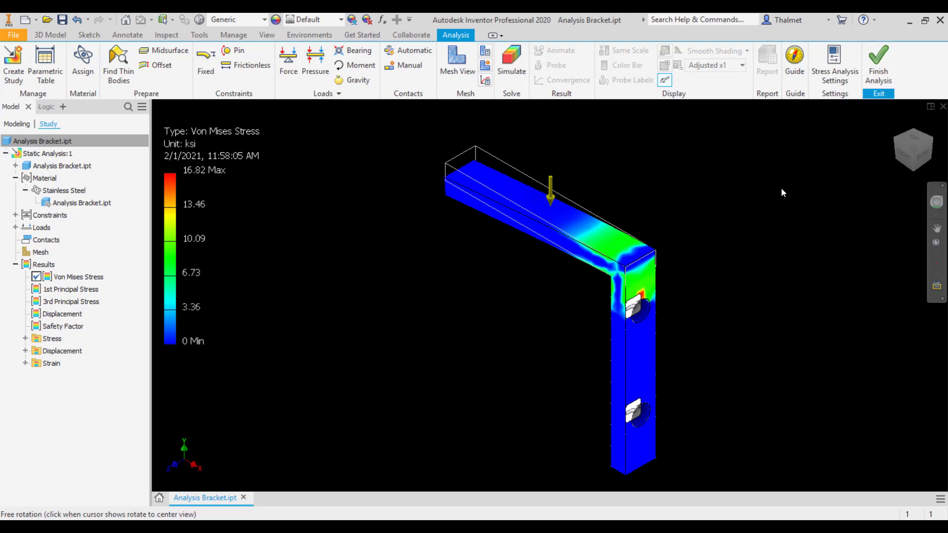
pyautogui.keyDown('shift'); pyautogui.moveTo(638, 246); pyautogui.dragTo(680, 196, button='middle'); pyautogui.keyUp('shift')
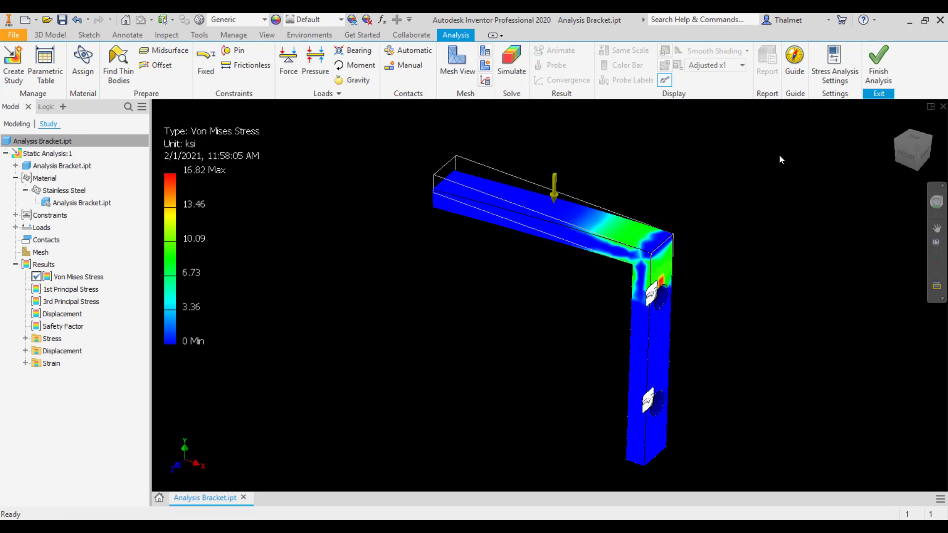
pyautogui.keyDown('shift'); pyautogui.moveTo(839, 157); pyautogui.dragTo(749, 202, button='middle'); pyautogui.keyUp('shift')
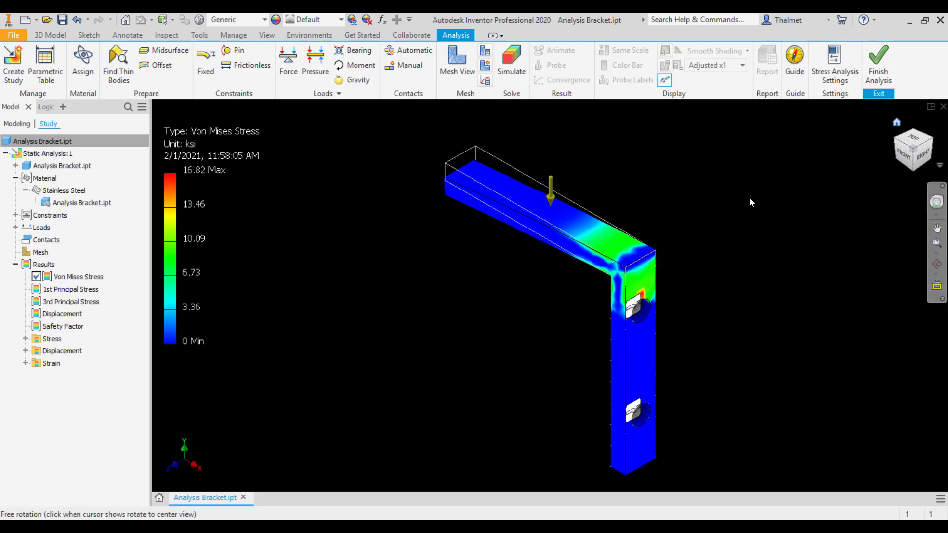